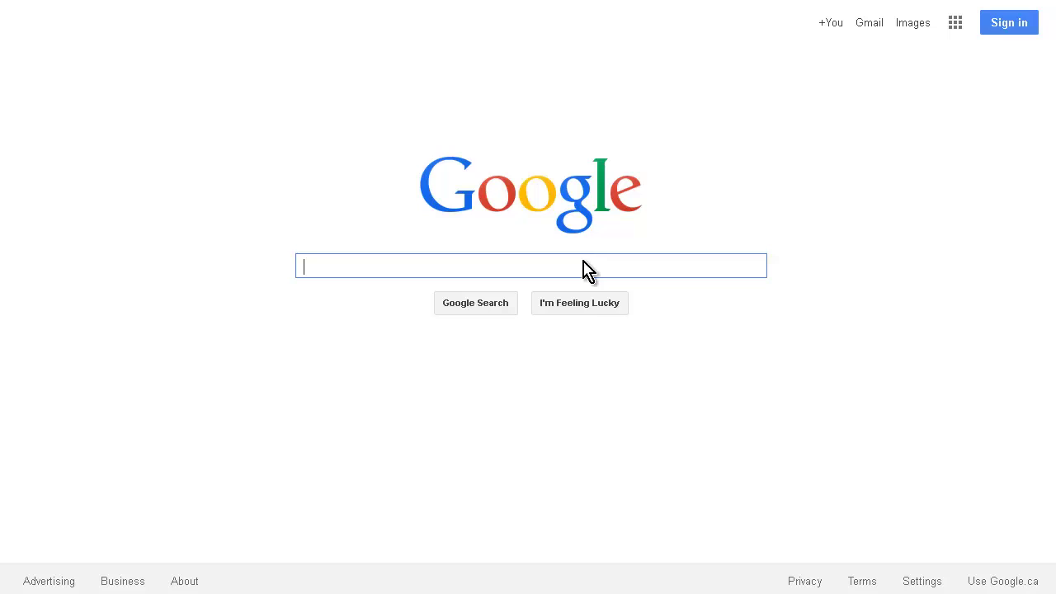
Step: Search Google for 'adwords keyword planner'
text(words )
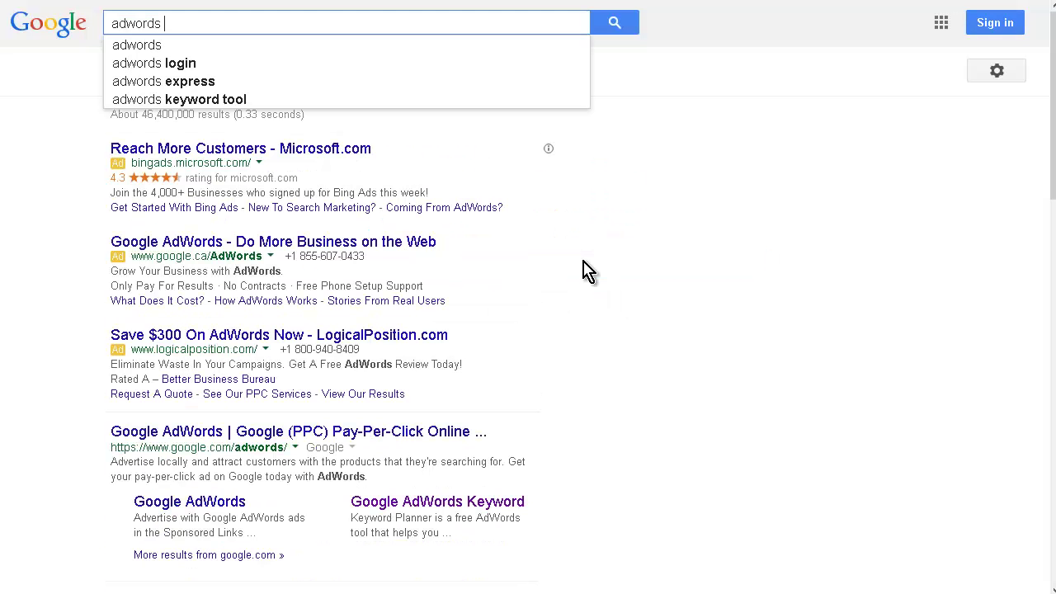
text(key)
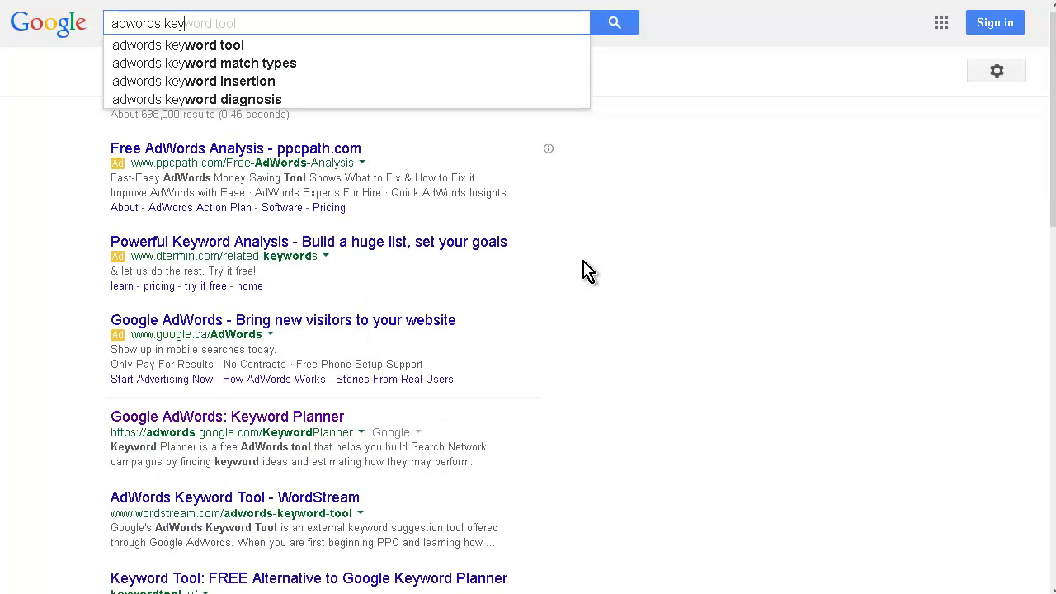
text(word )
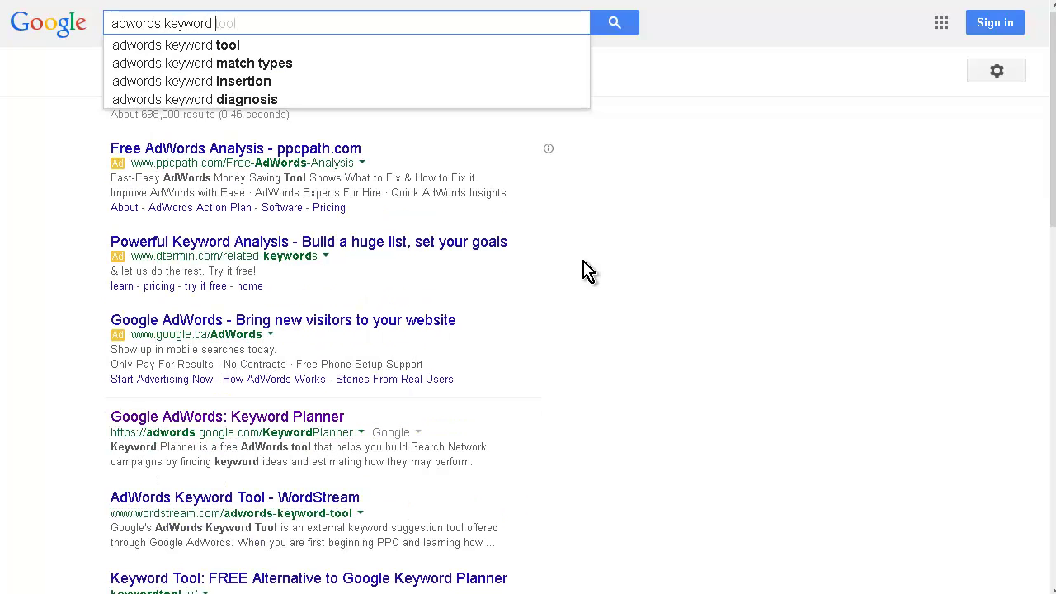
text(planner)
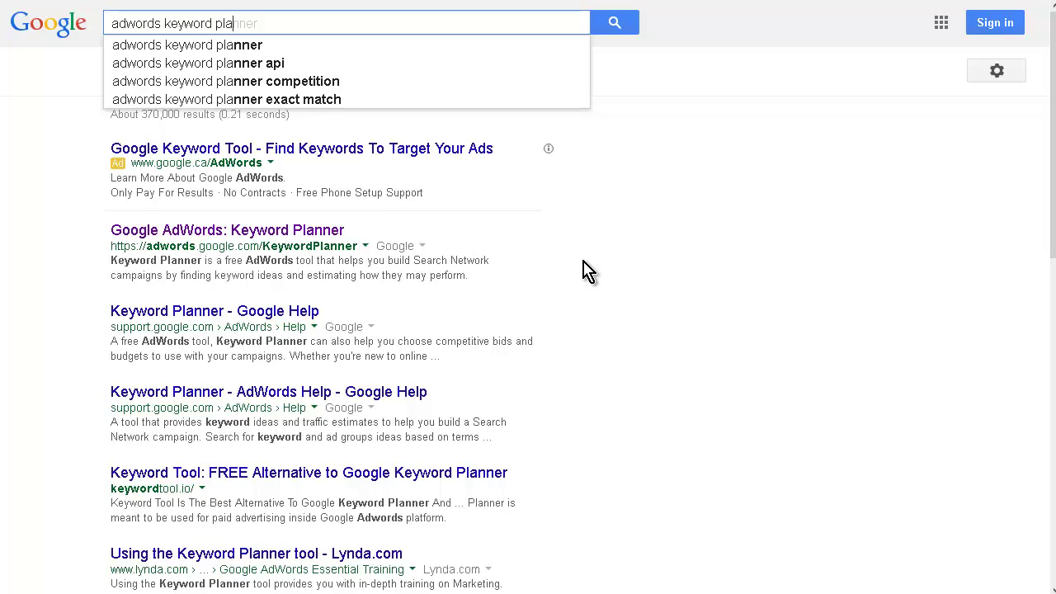
key(Return)
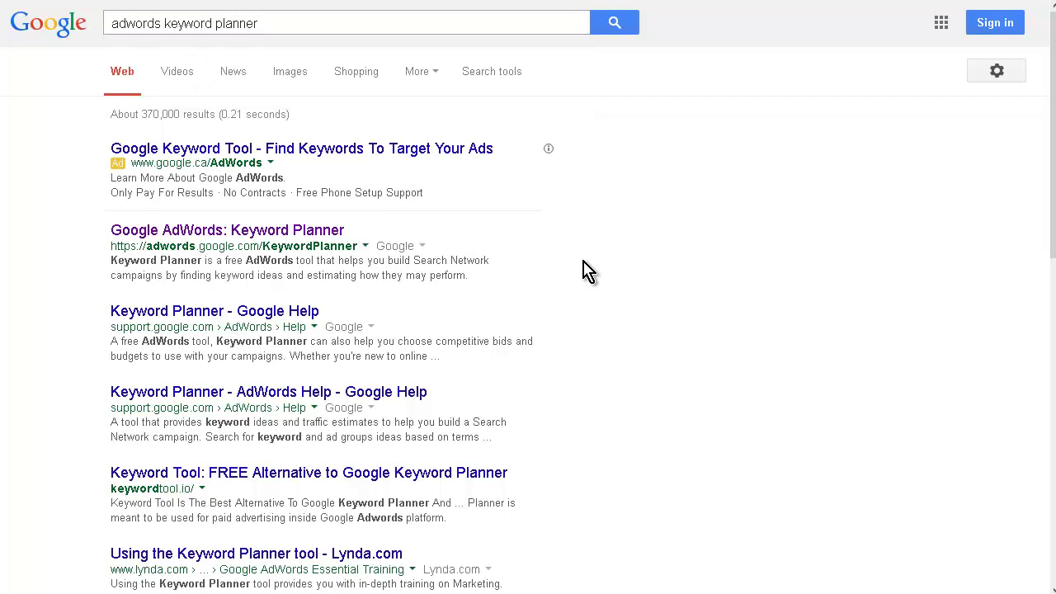
Step: Open the Google AdWords: Keyword Planner result and choose searching for new keyword ideas
click(261, 235)
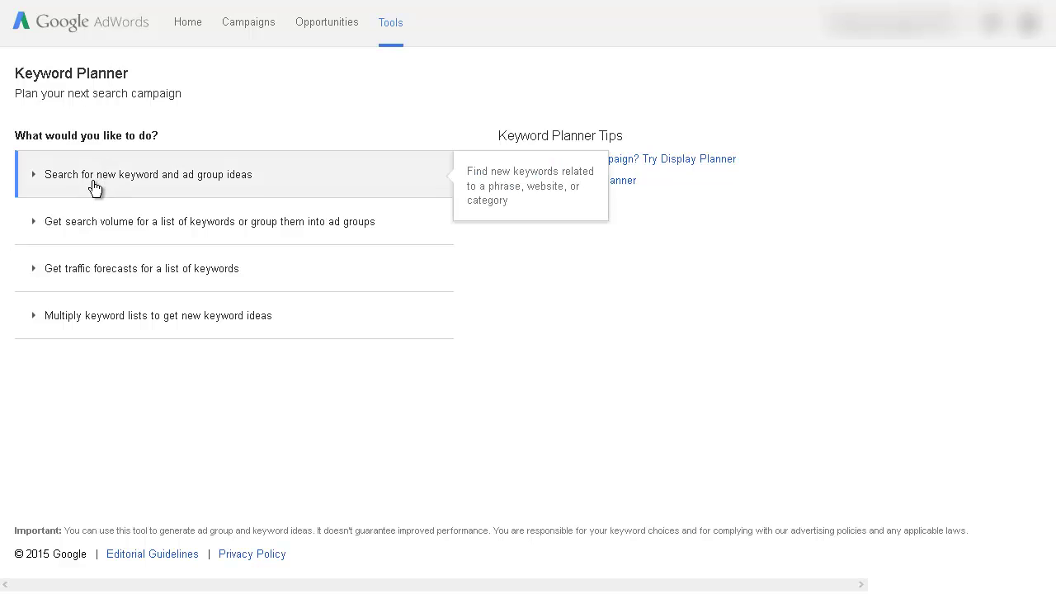
click(195, 180)
Step: Enter 'plr ebooks' as the product or service
click(152, 241)
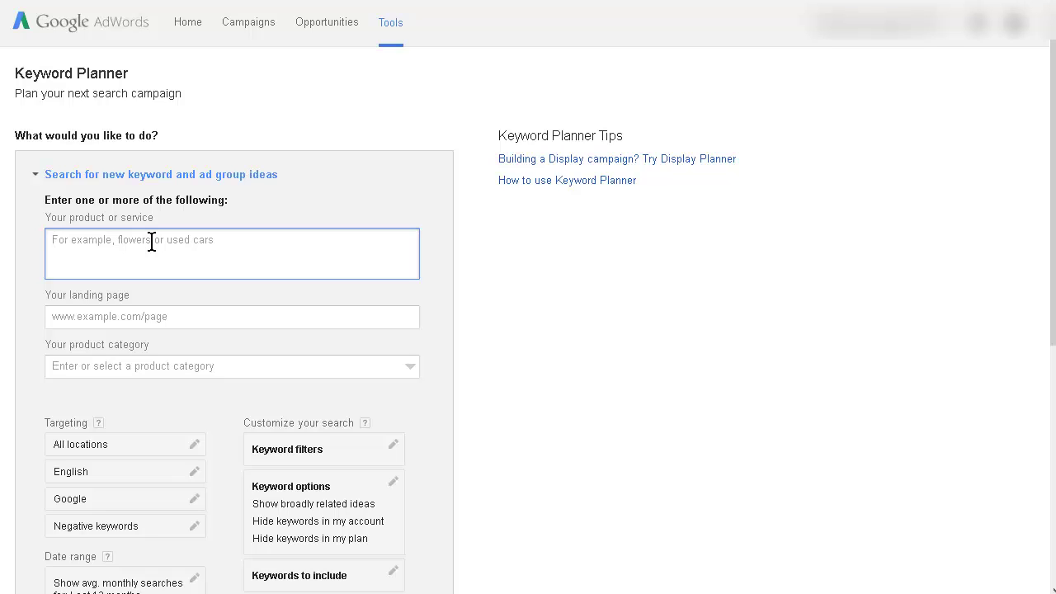
text(plr ebooks)
Step: Open the Keywords to include filter and bring up the Buying Keywords Notepad file
scroll(448, 240, down, 4)
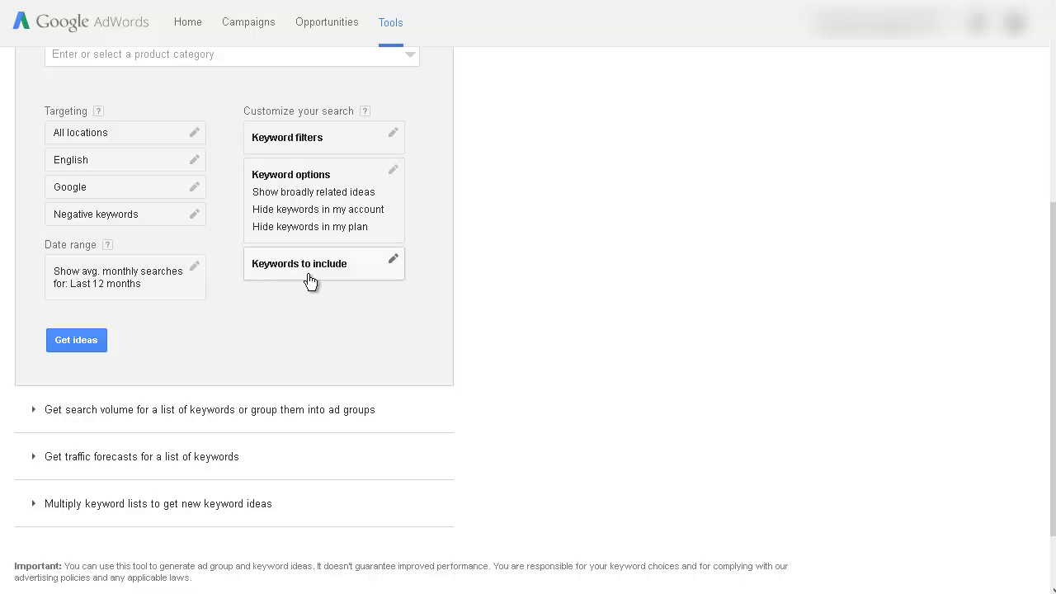
click(293, 273)
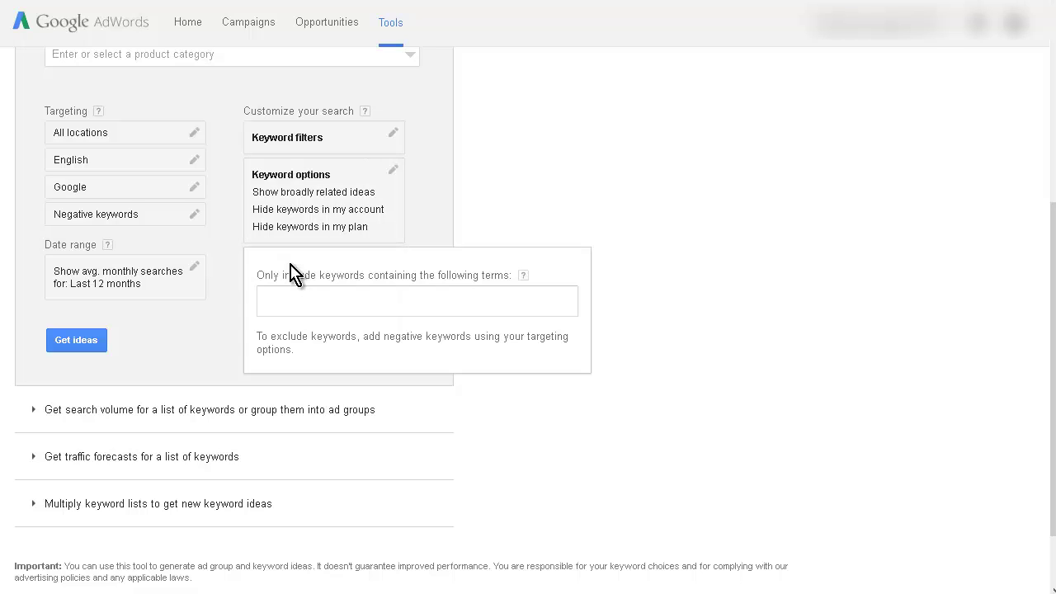
key(alt+Tab)
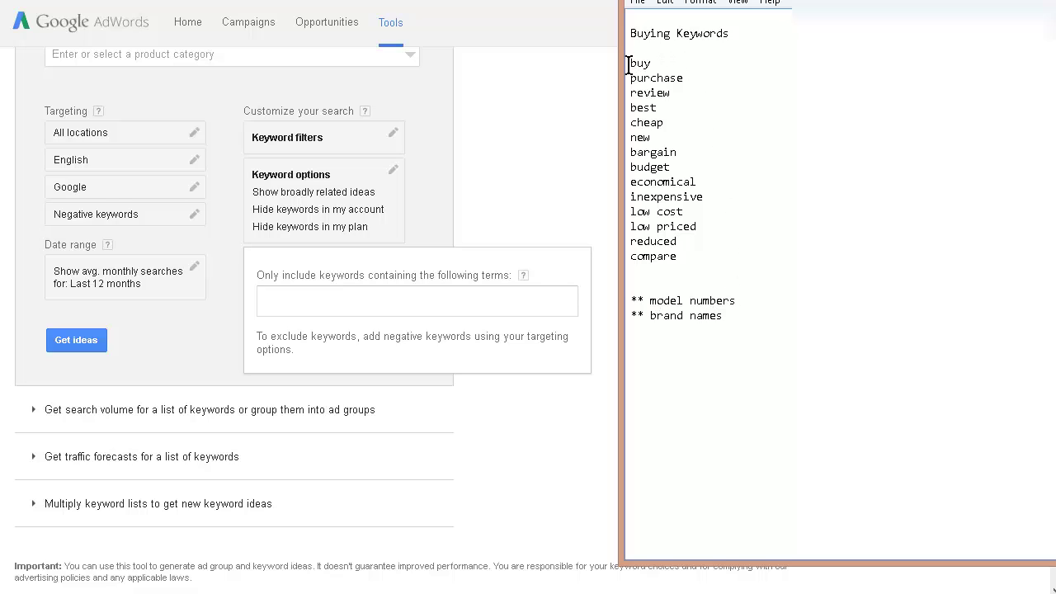
Step: Copy the buying terms from buy to compare out of Notepad into the include-terms box
drag(631, 64, 721, 245)
right_click(669, 185)
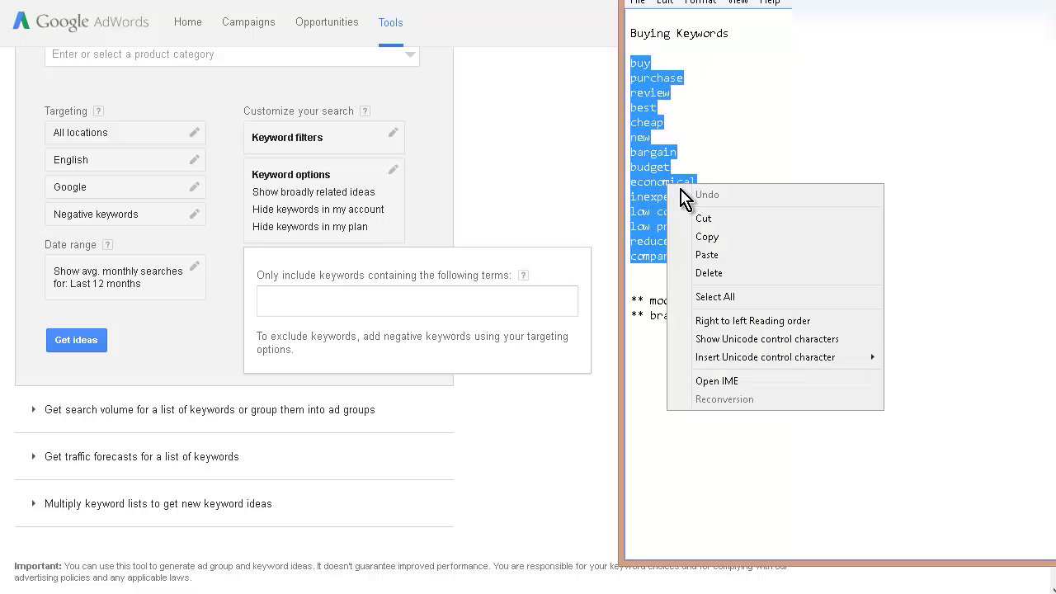
click(712, 237)
click(338, 300)
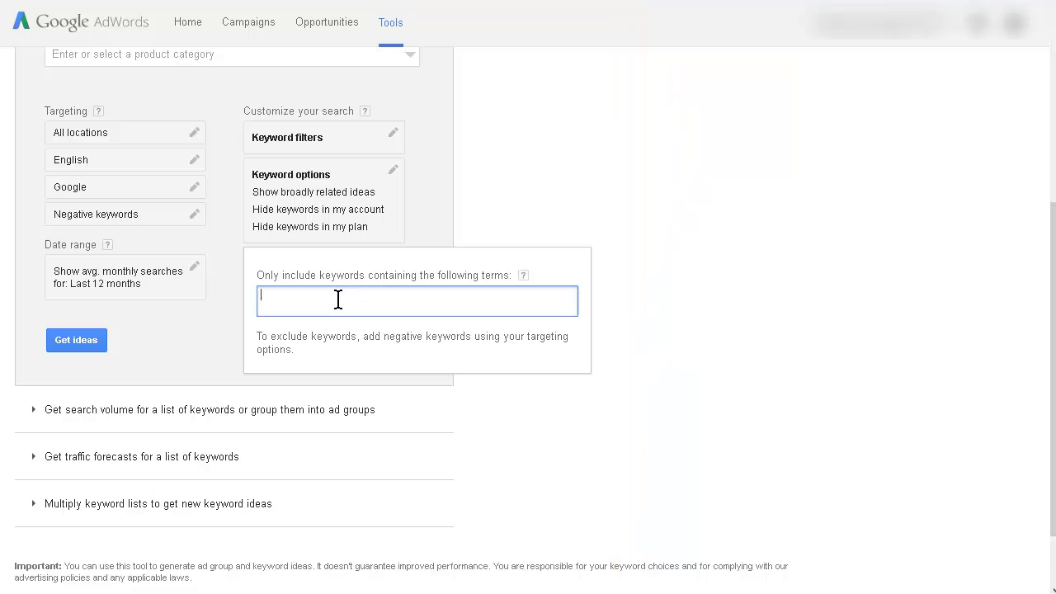
right_click(339, 300)
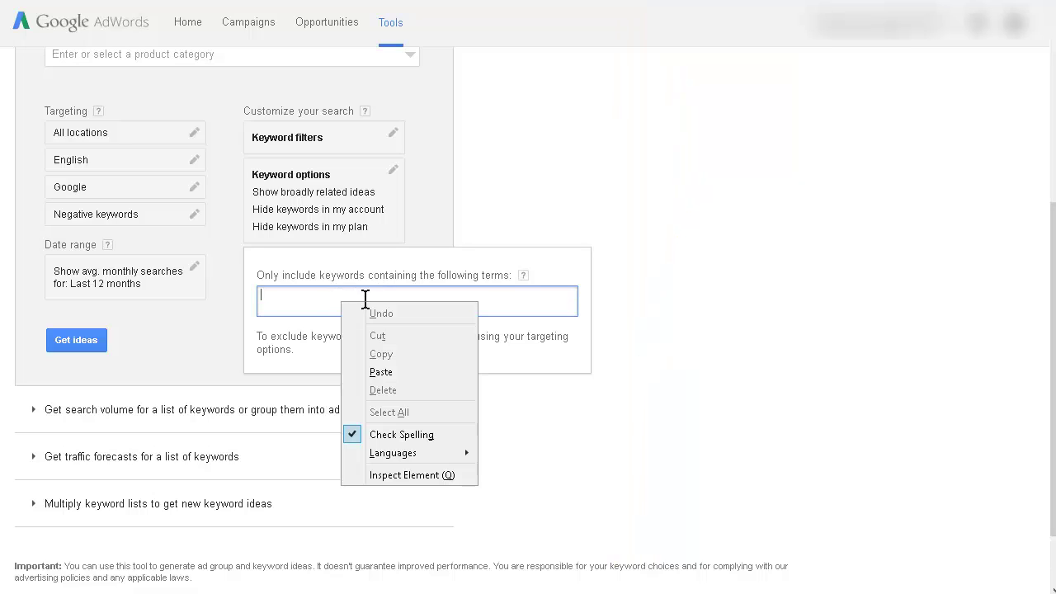
click(407, 371)
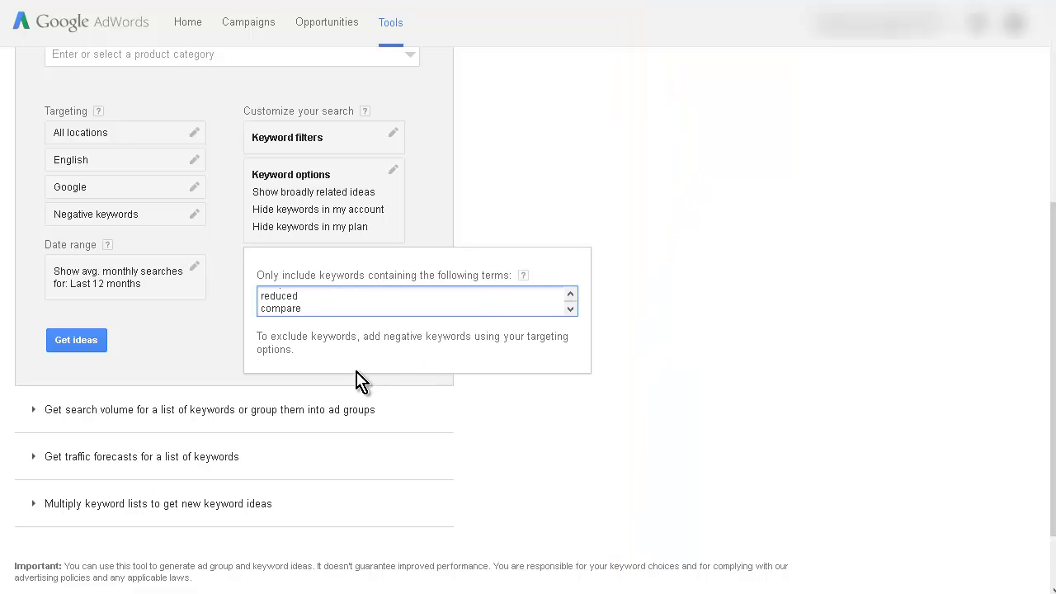
scroll(346, 310, down, 2)
scroll(363, 227, up, 5)
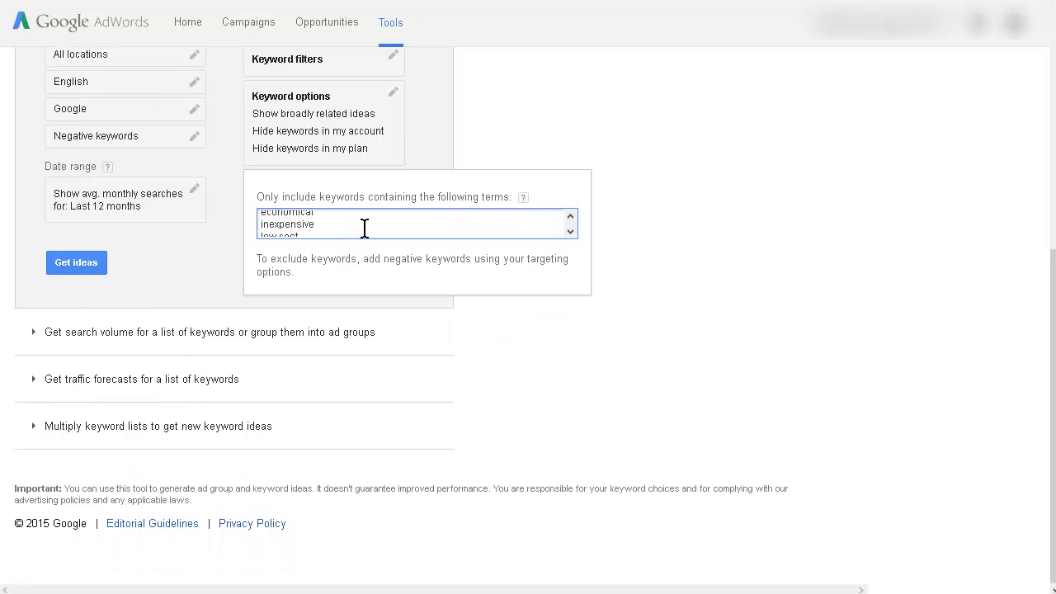
Step: Fetch plr ebooks ideas filtered to buy, purchase, review, best and the other terms
click(80, 266)
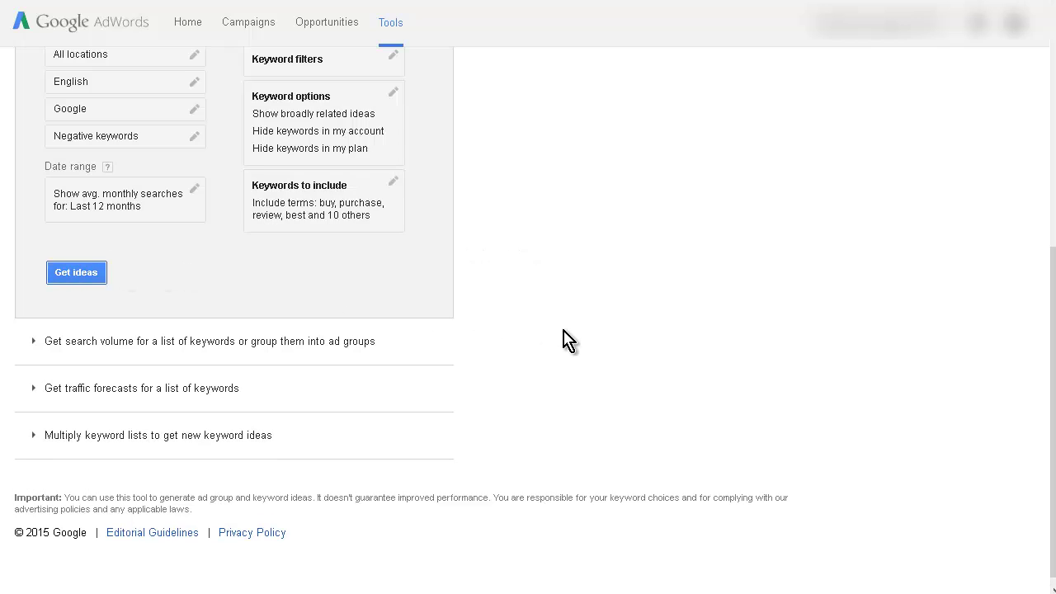
scroll(568, 304, up, 4)
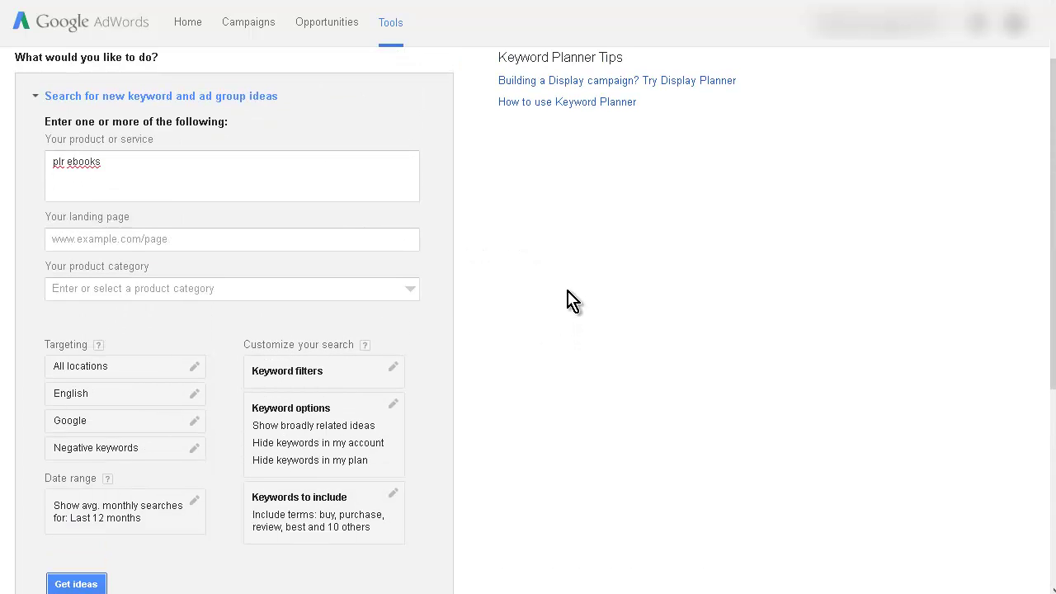
scroll(566, 300, up, 2)
scroll(587, 306, down, 2)
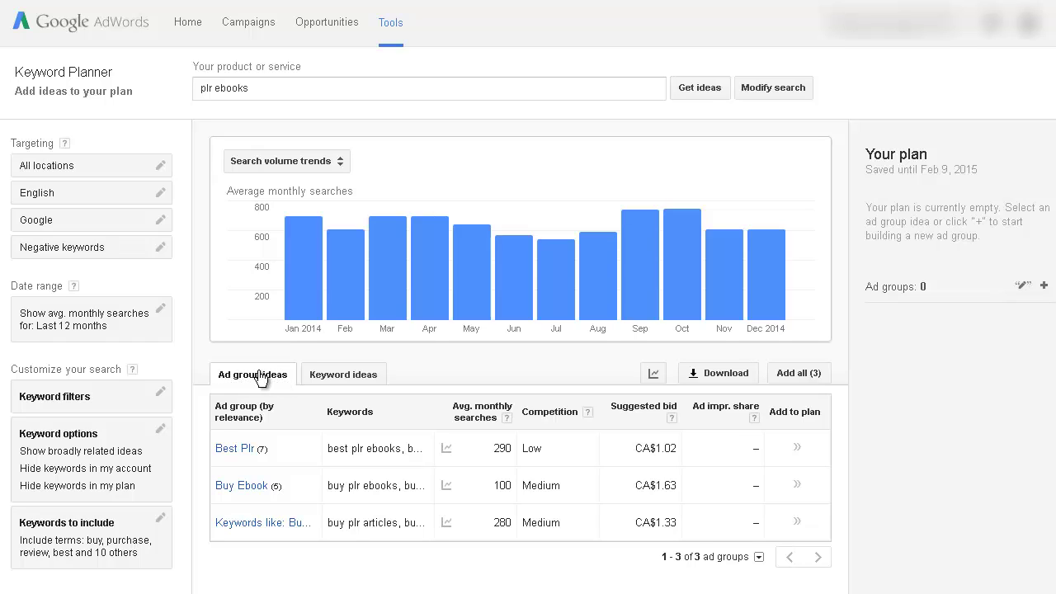
Step: Show the Keyword ideas tab and scroll through the 19 filtered ideas like buy plr ebooks
click(334, 378)
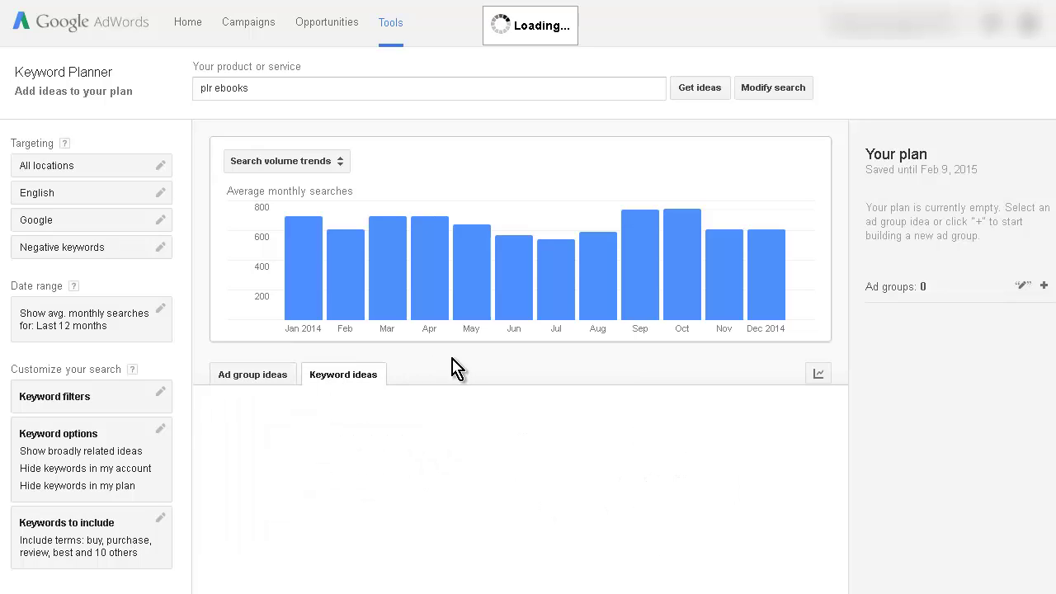
scroll(416, 354, down, 2)
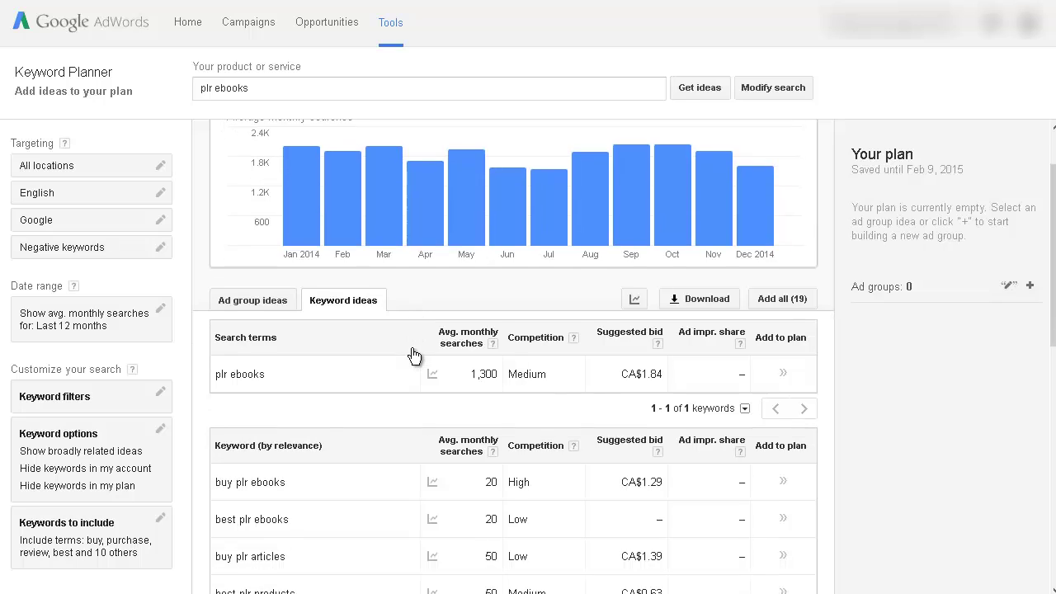
scroll(414, 355, down, 5)
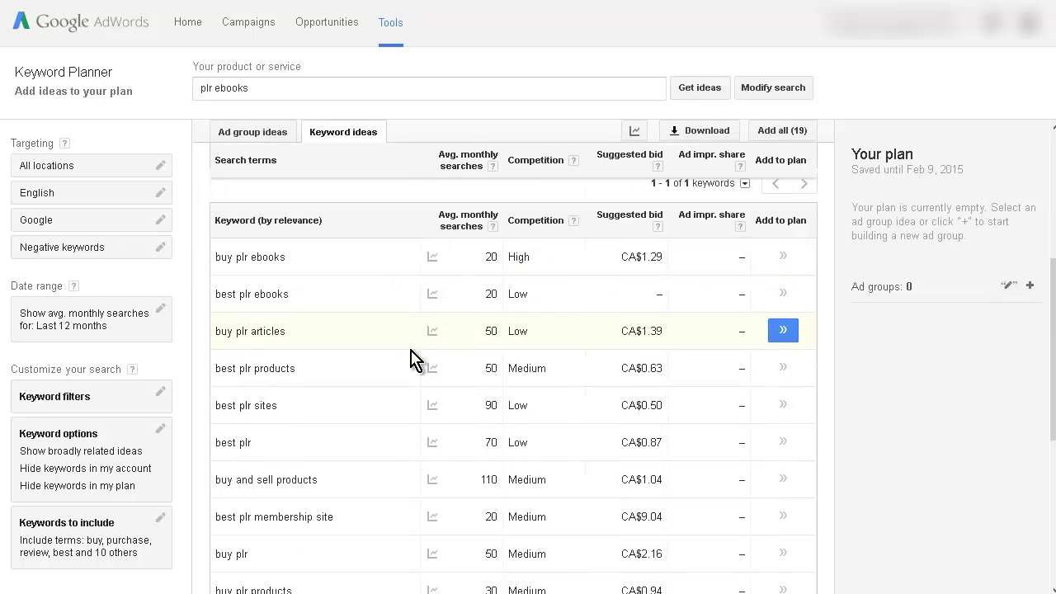
scroll(414, 359, down, 1)
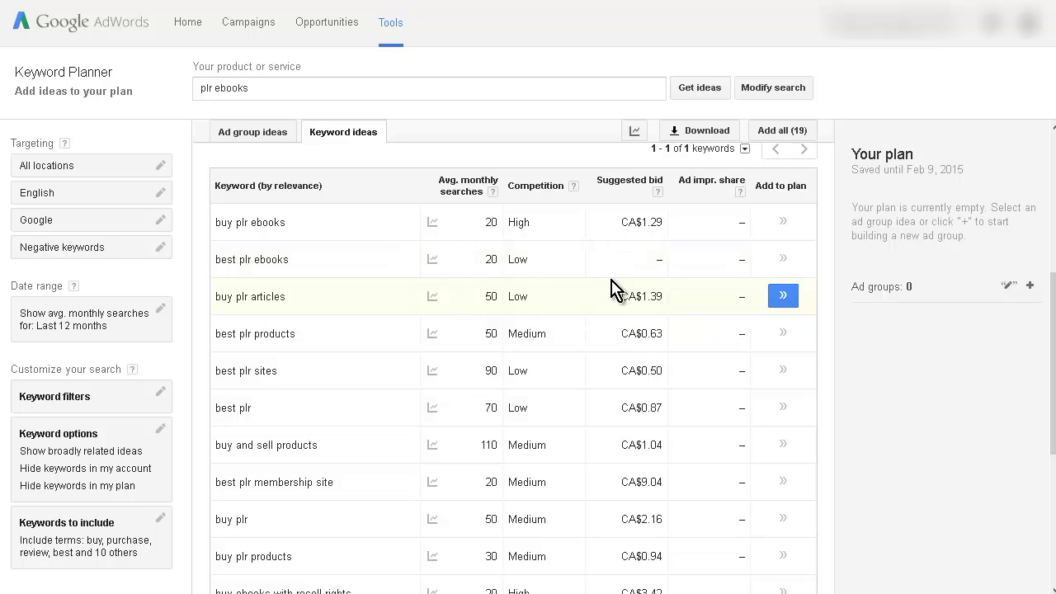
Step: Download the 19 keyword ideas as an Excel CSV and save the file
click(701, 132)
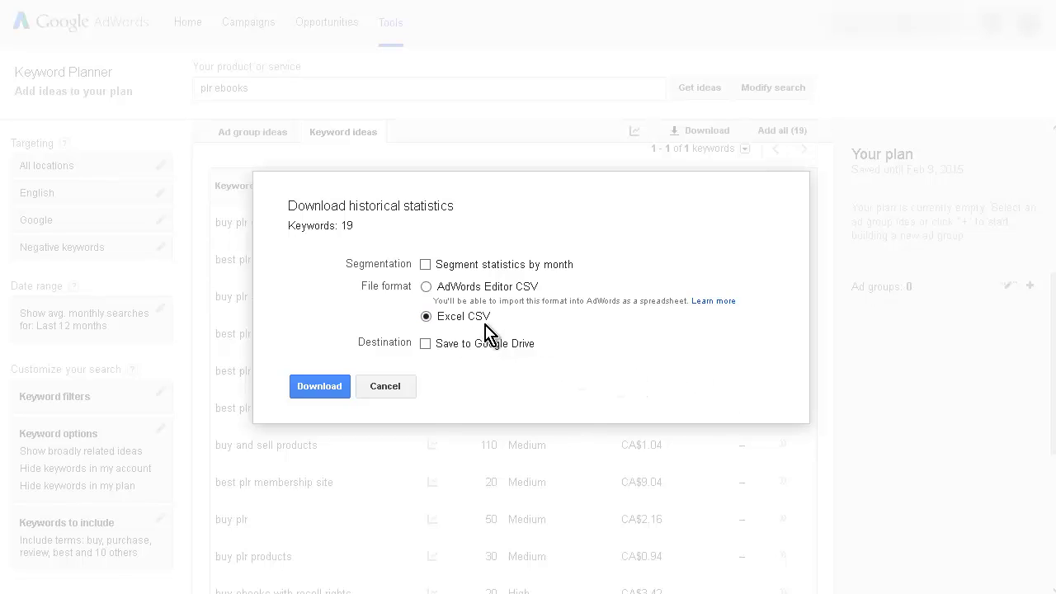
click(334, 392)
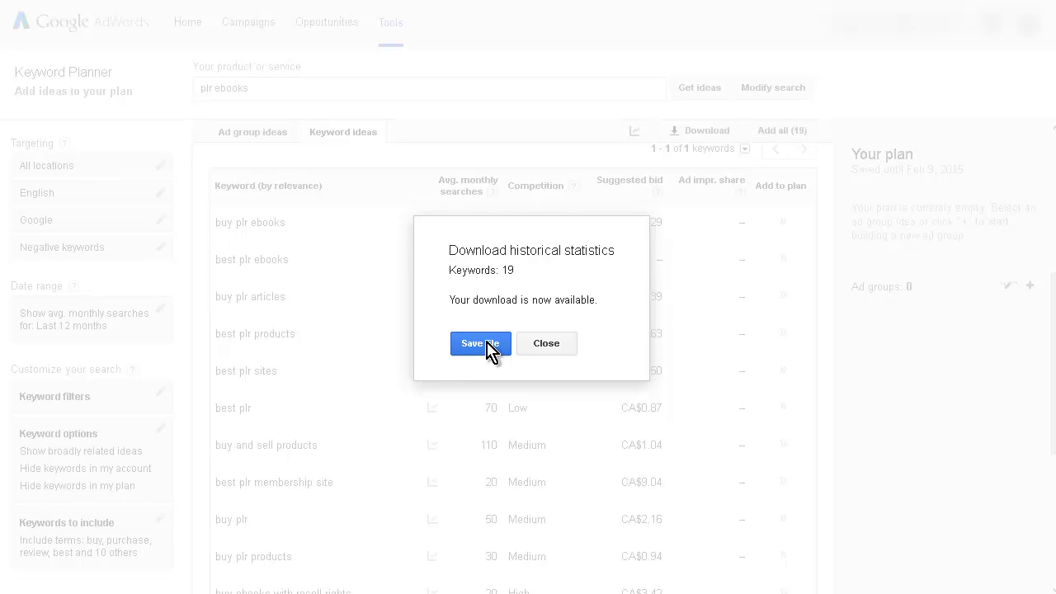
click(490, 357)
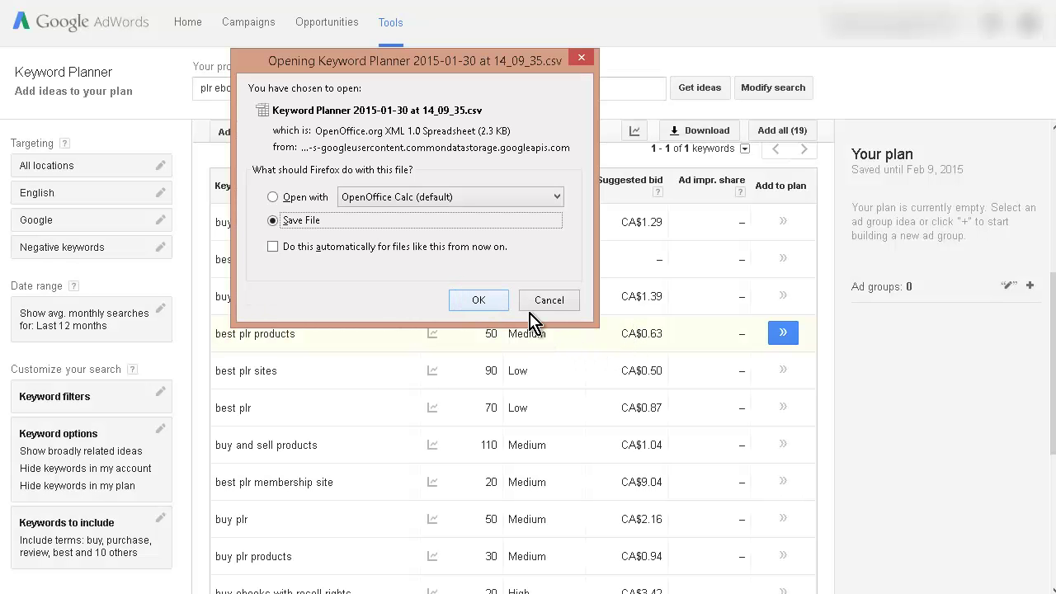
click(472, 300)
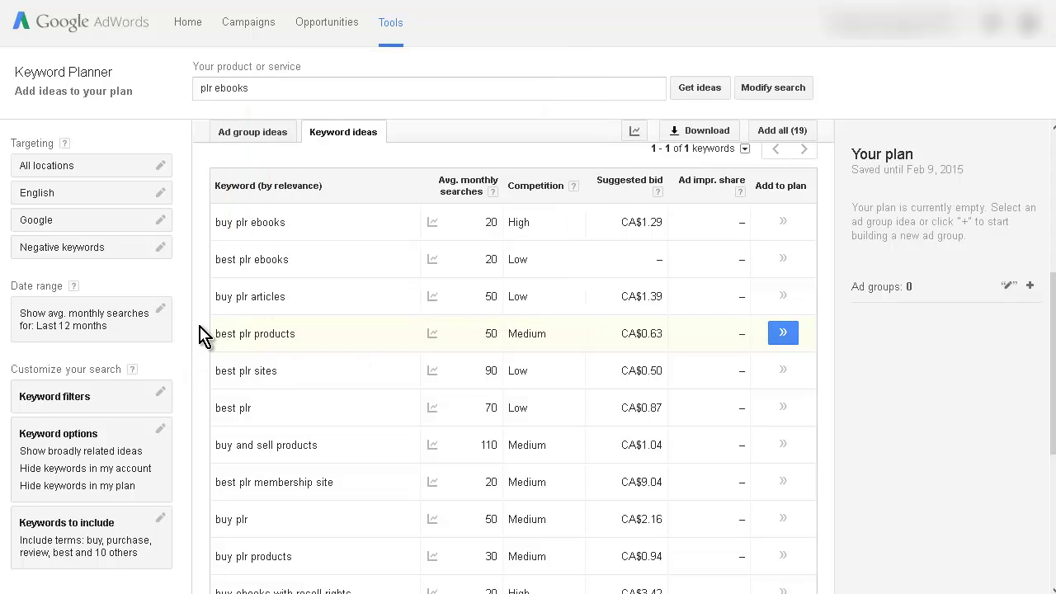